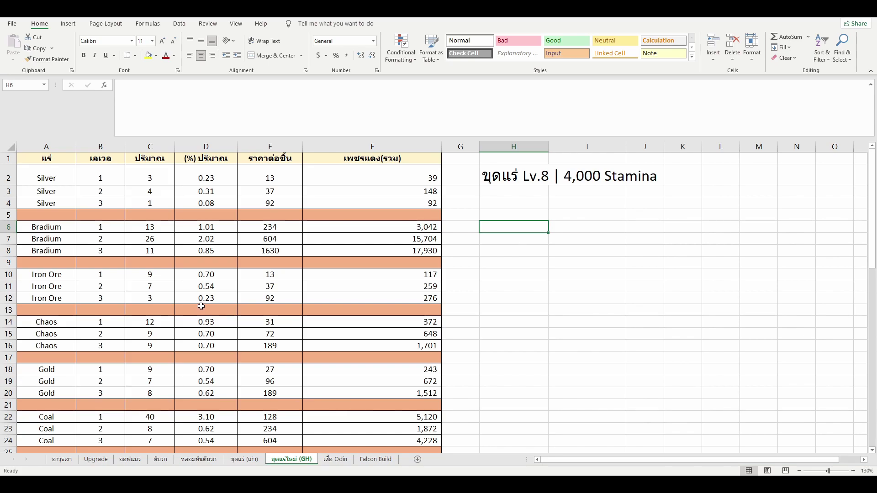
- Review the ore yields on the ขุดแร่ใหม่ (GH) sheet, down to the percentage cells of Upgrade levels 1 and 2
scroll(201, 306, down, 1)
scroll(202, 295, down, 5)
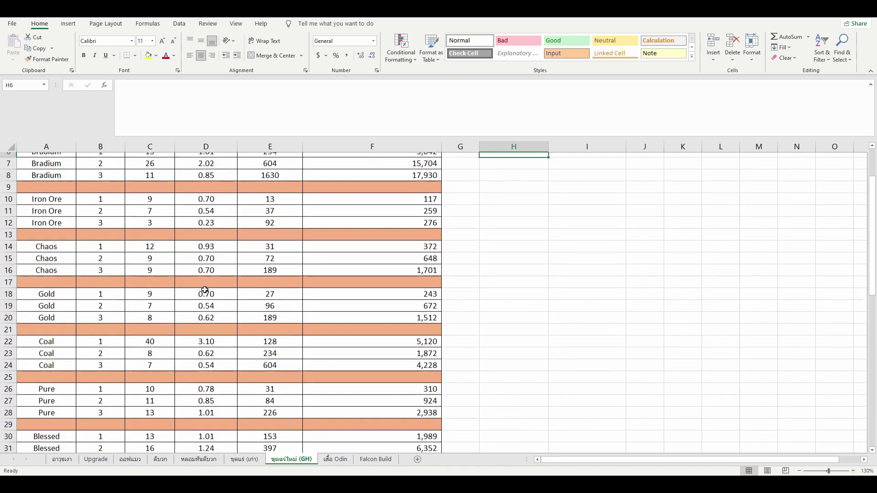
scroll(203, 259, down, 2)
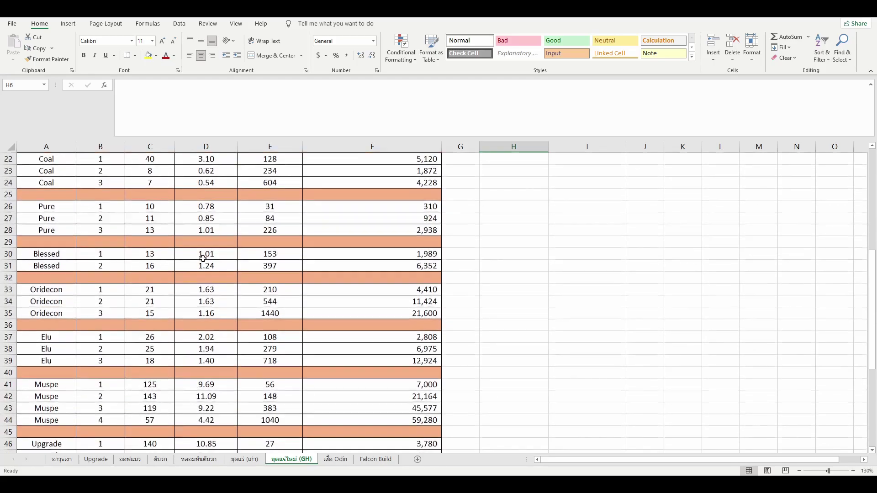
scroll(203, 258, down, 2)
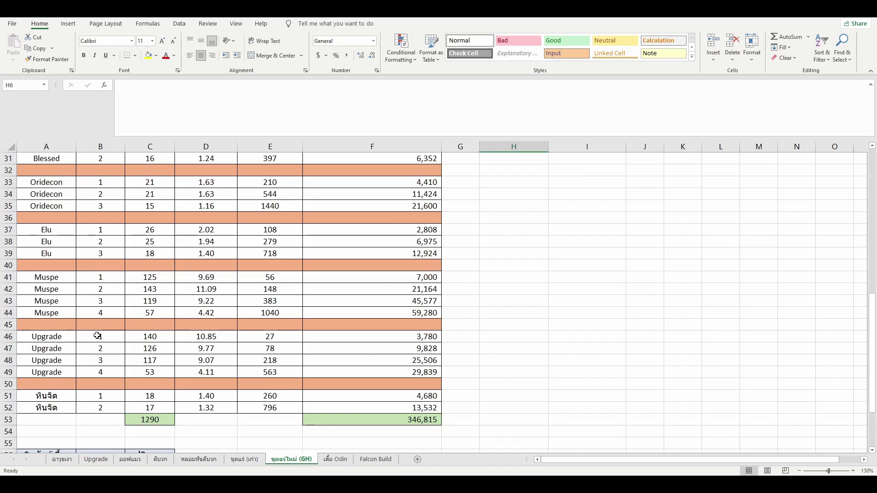
click(210, 337)
click(212, 350)
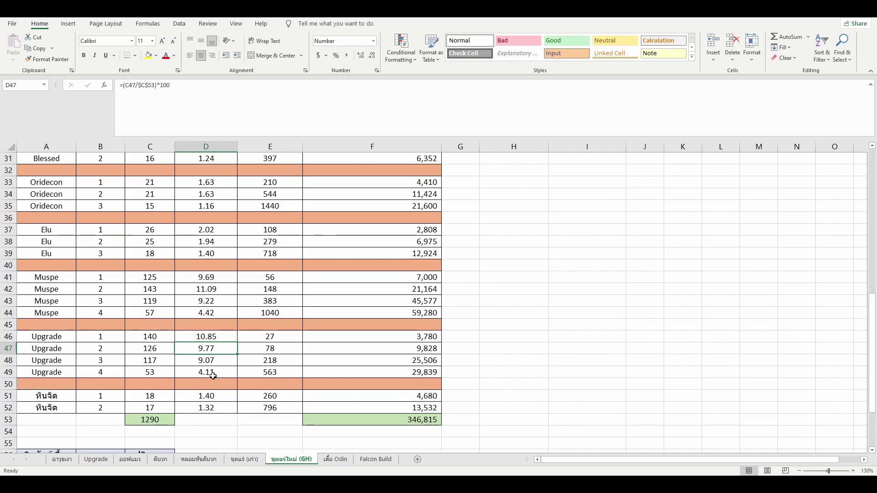
- On the ขุดแร่ (เก่า) sheet, compare the Lv1 Strengthening Metal, Lv1 Muspellium and Lv2 Strengthening Metal rates across the mining levels
click(245, 460)
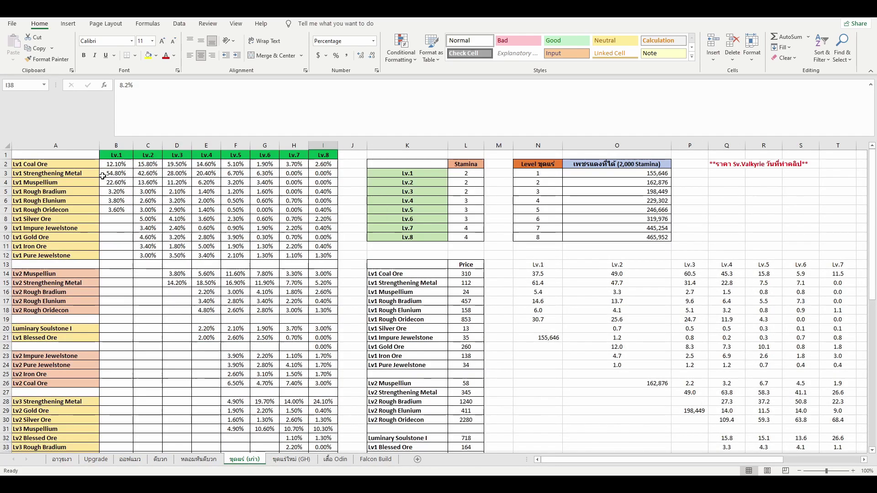
drag(114, 173, 265, 182)
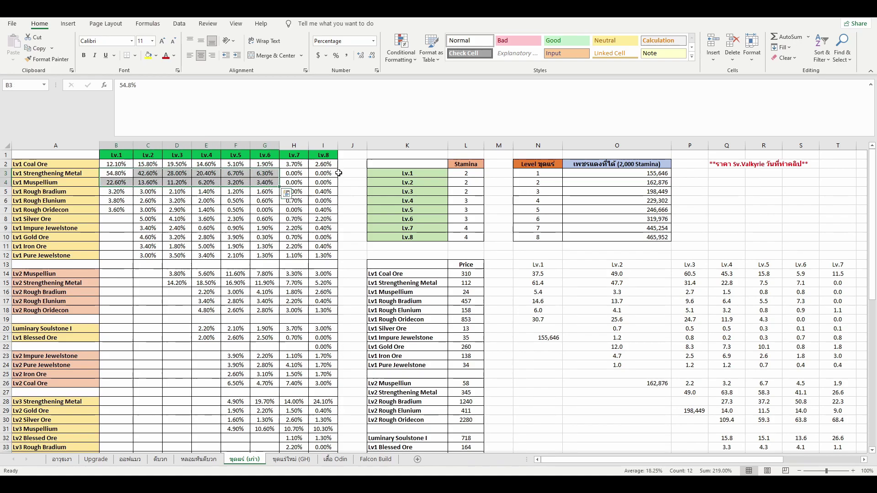
click(338, 173)
click(331, 173)
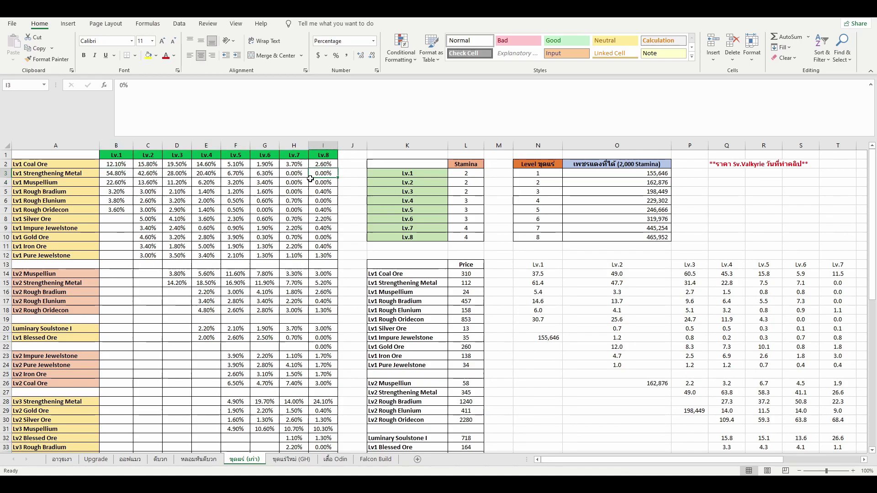
click(126, 282)
drag(126, 282, 322, 283)
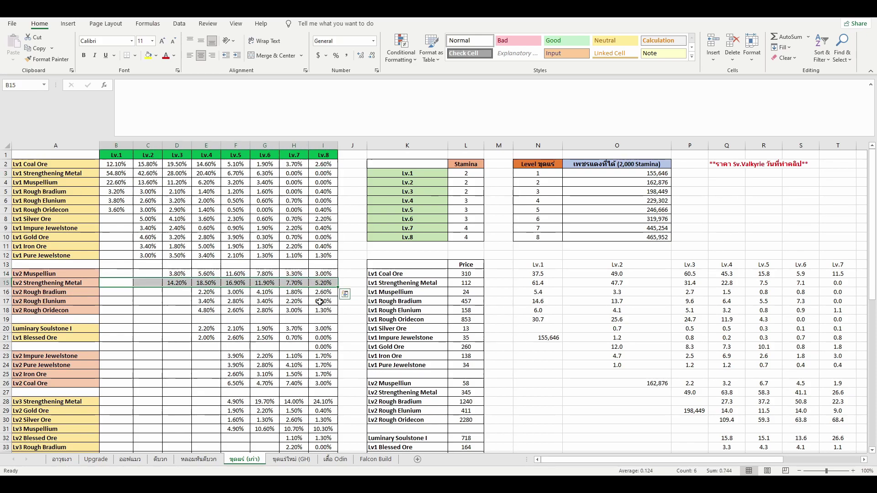
- Examine the Lv.8 mining rates of Lv3 Strengthening Metal and Lv4 Strengthening Metal
scroll(319, 301, down, 2)
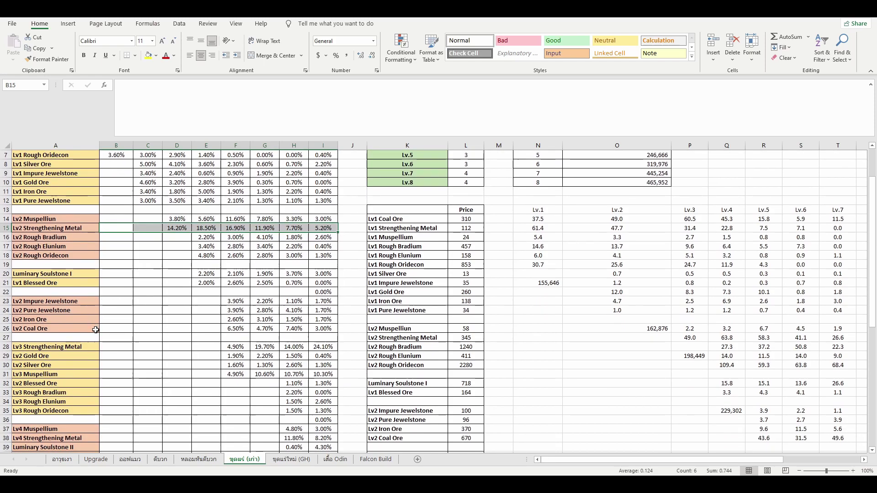
scroll(106, 338, down, 1)
click(327, 320)
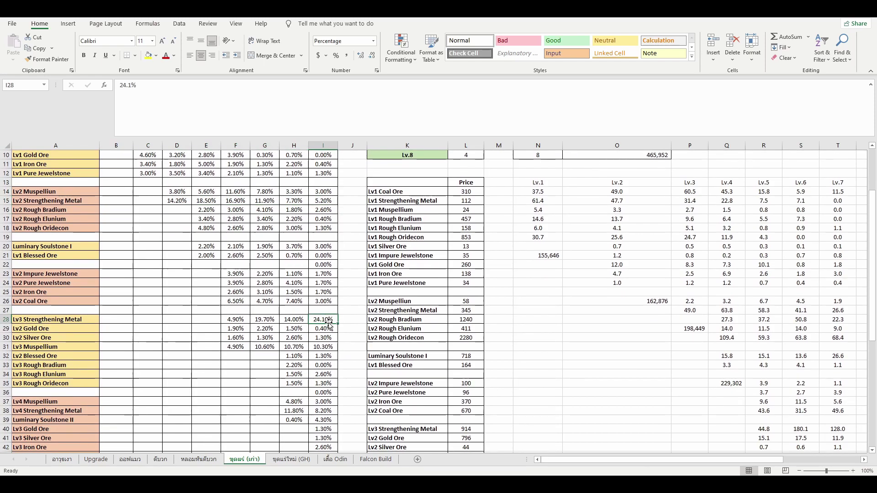
scroll(329, 323, down, 1)
click(323, 383)
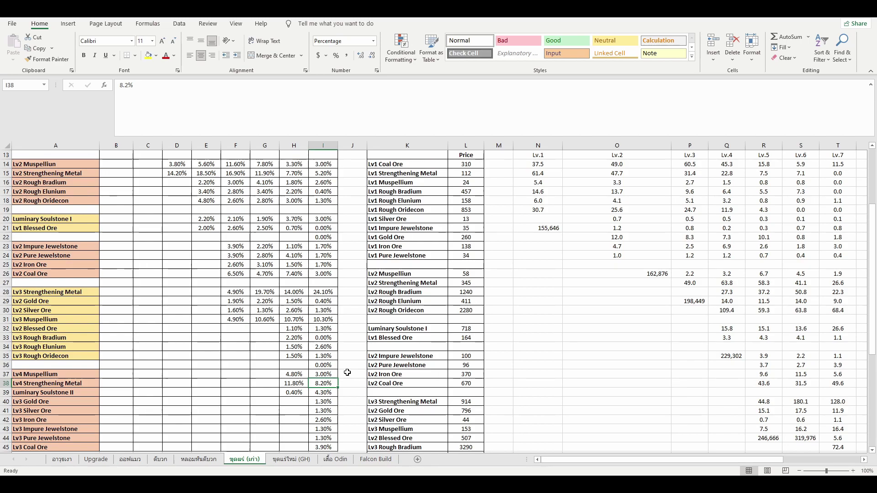
scroll(347, 373, up, 4)
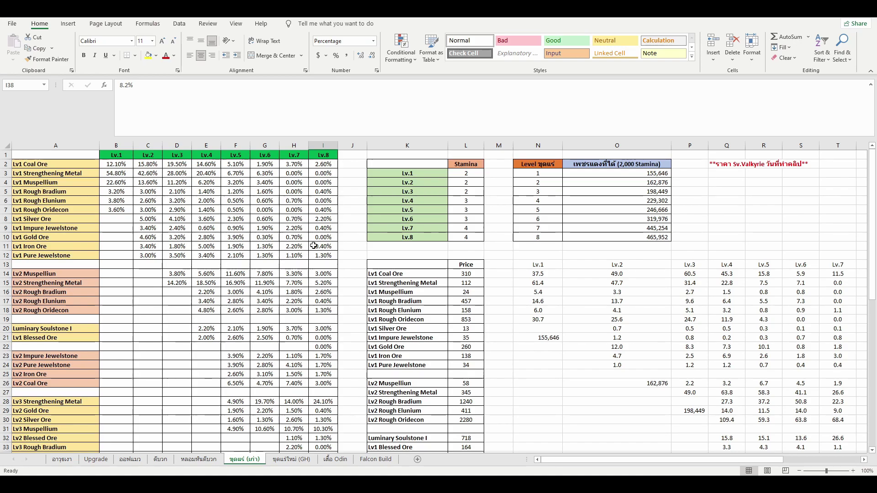
- Return to the ขุดแร่ใหม่ (GH) sheet and go through the เพชรแดง(รวม) column row by row, ending at its total in F53
click(291, 458)
scroll(338, 350, down, 3)
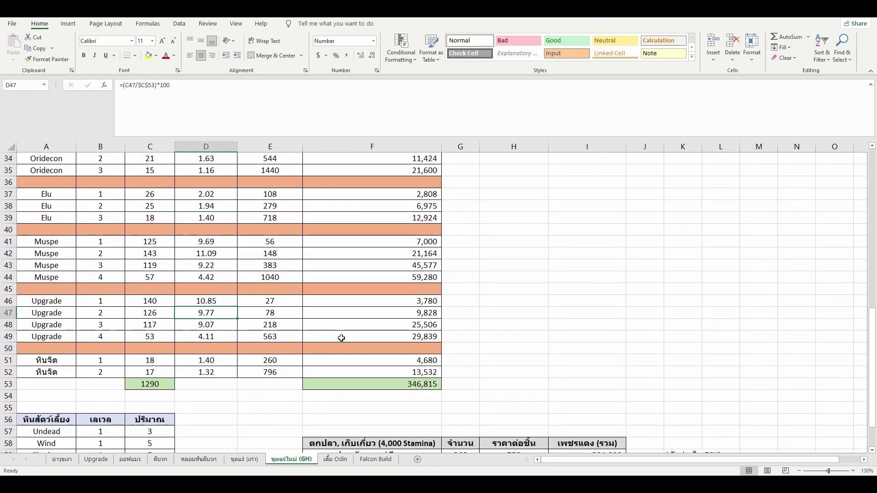
scroll(344, 322, up, 1)
scroll(344, 323, up, 10)
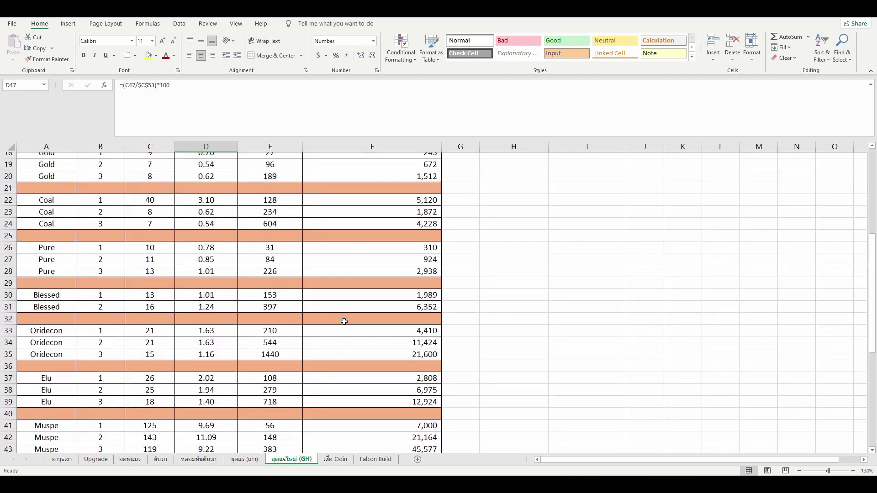
click(353, 200)
key(Down)
key(Down)
key(Down)
key(Down)
key(Down)
key(Down)
key(Down)
key(Down)
key(Down)
key(Down)
key(Down)
key(Down)
key(Down)
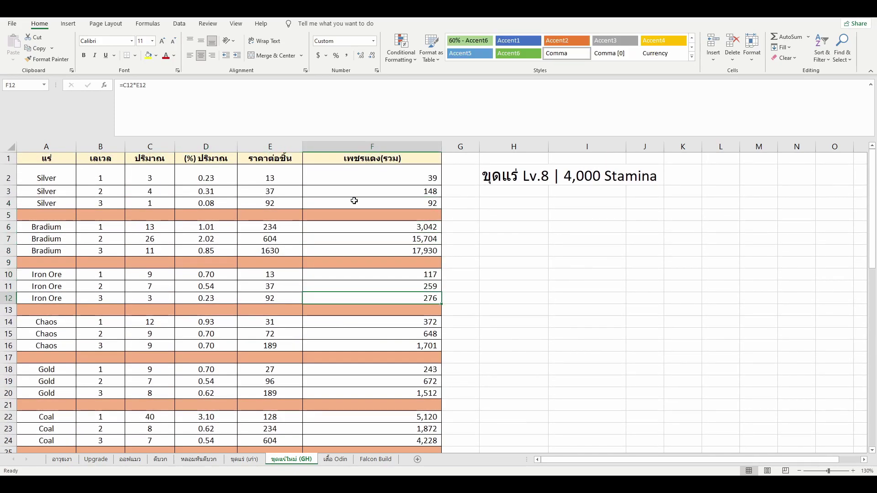
key(Down)
key(Down)
key(Down)
key(Down)
key(Down)
key(Down)
key(Down)
key(Down)
key(Down)
key(Down)
key(Down)
key(Down)
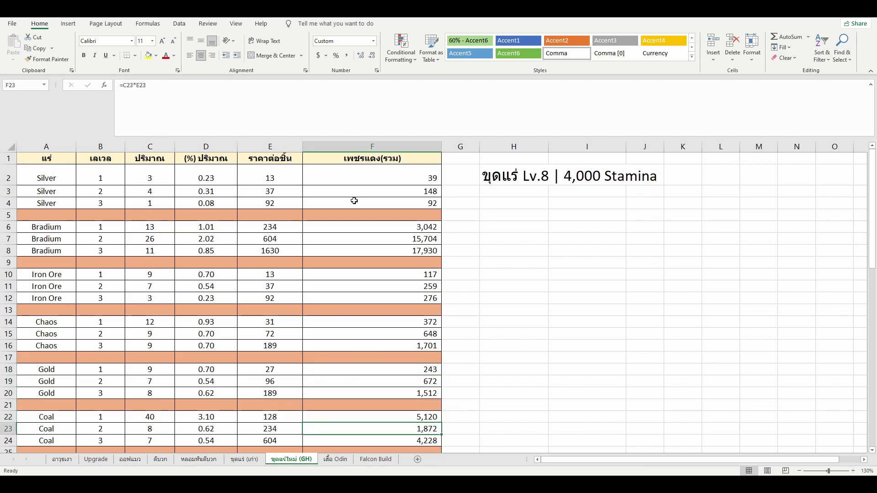
key(Down)
key(Down)
key(Down)
key(Down)
key(Down)
key(Down)
key(Down)
key(Down)
key(Down)
key(Down)
key(Down)
key(Down)
key(Down)
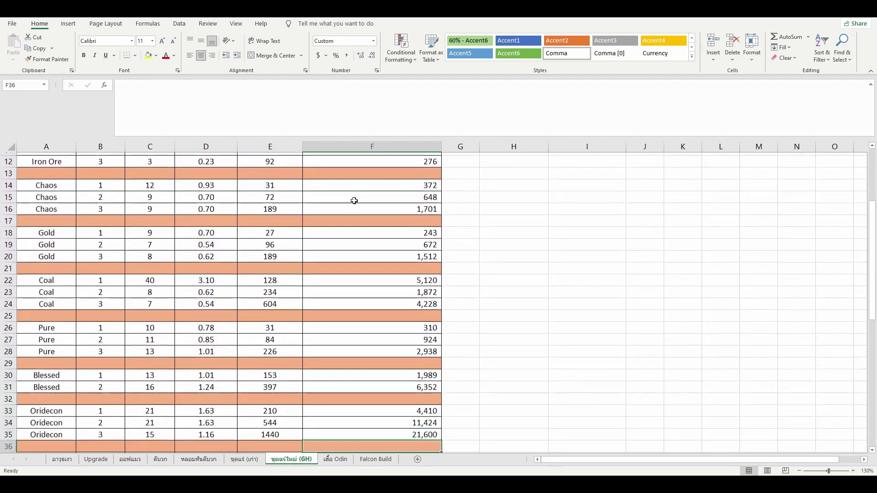
key(Down)
key(Down)
key(Down)
key(Down)
key(Down)
key(Down)
key(Down)
key(Down)
key(Down)
key(Down)
key(Down)
key(Down)
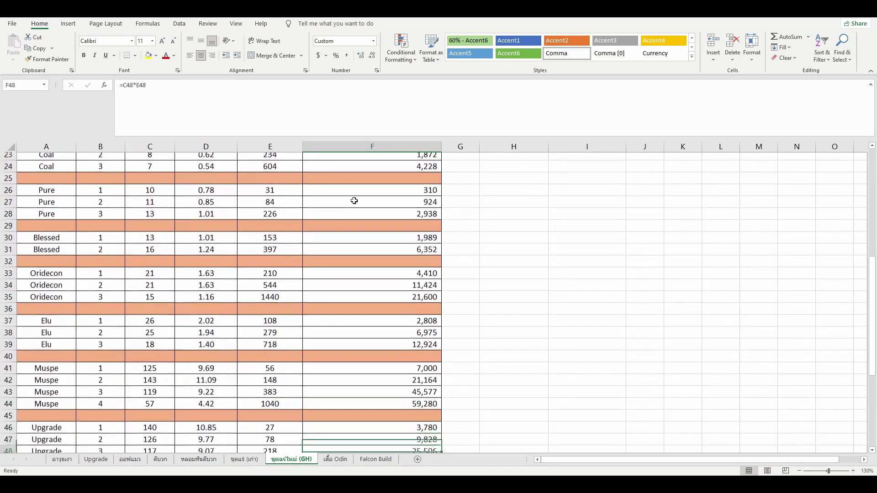
key(Down)
key(Down)
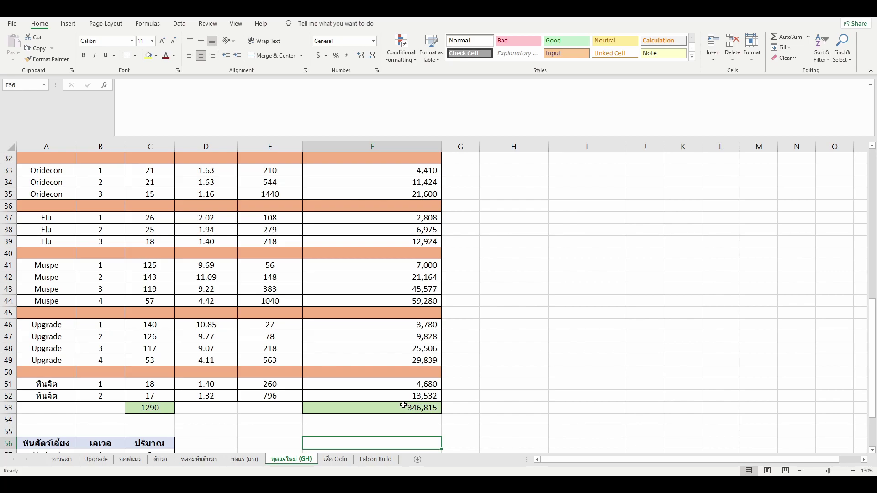
click(405, 407)
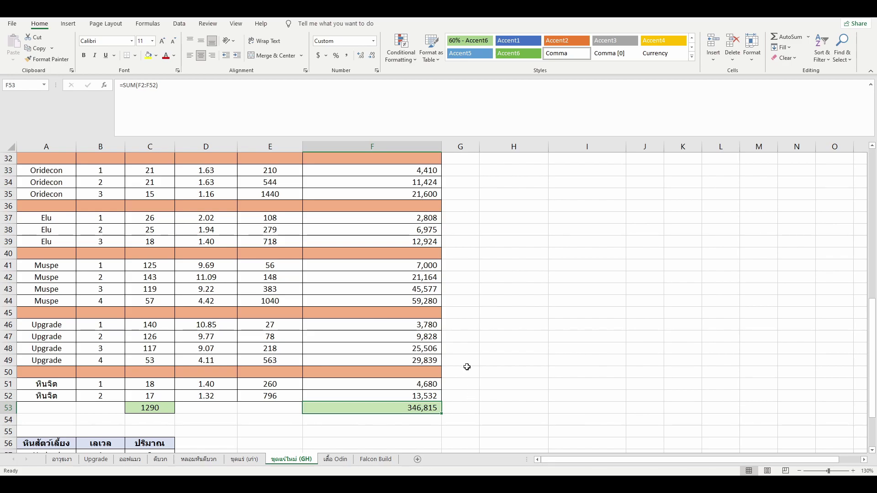
- Examine the fishing and gathering table for 4,000 Stamina, including the quantity formula for ปลา อัพเกรด / ตีบวก
scroll(466, 365, down, 1)
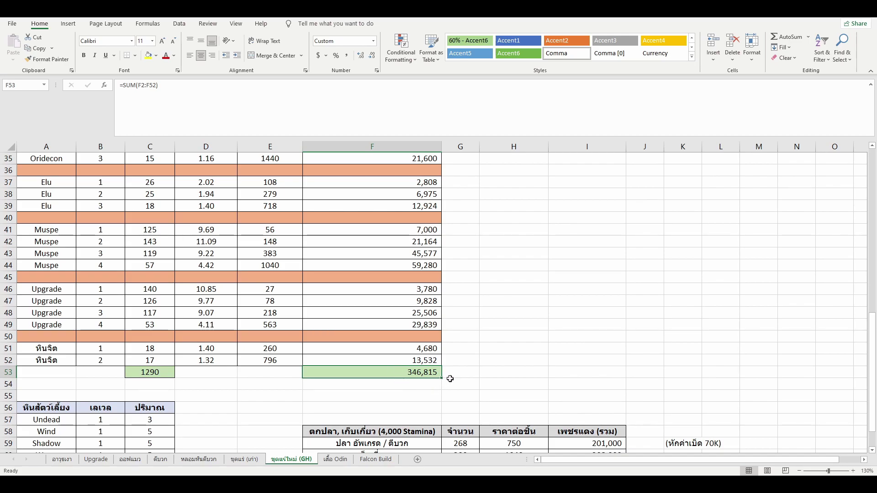
scroll(459, 364, down, 1)
scroll(460, 364, down, 3)
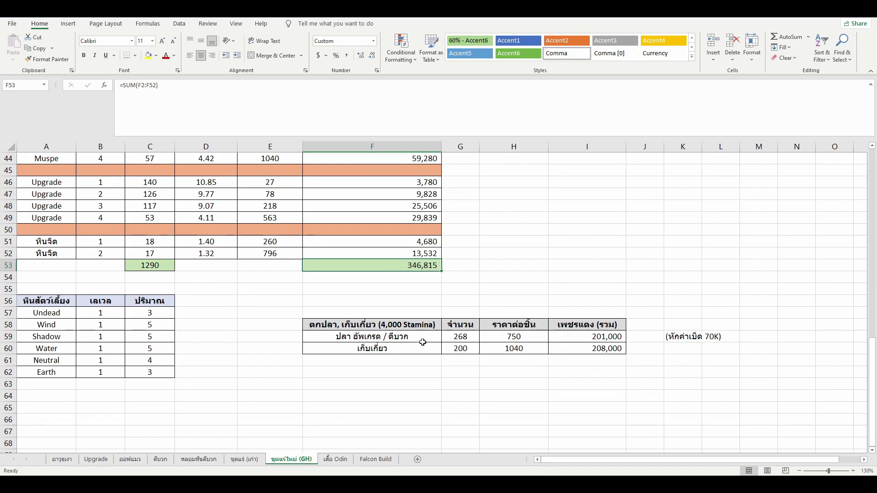
click(470, 336)
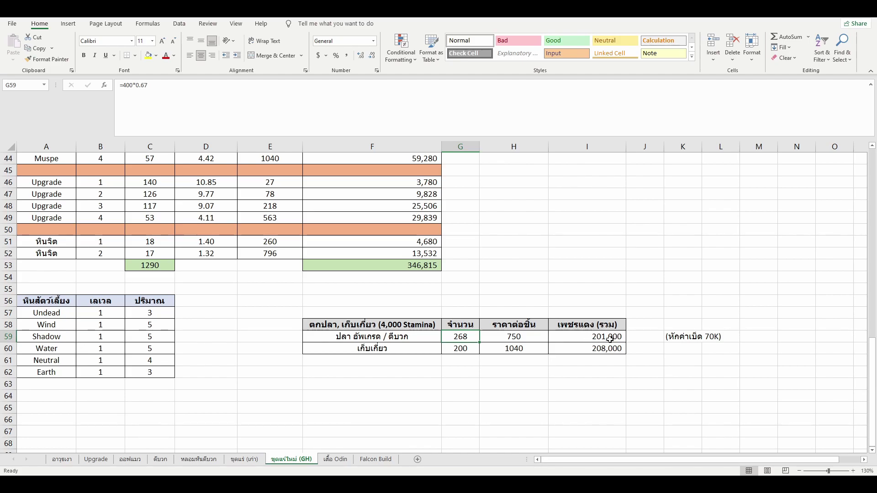
scroll(594, 347, down, 1)
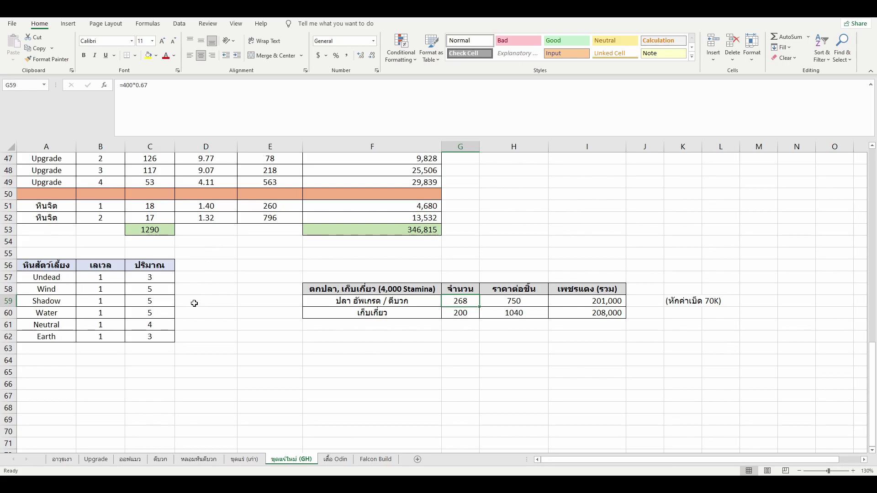
- Go back up the ore table and highlight the Chaos and Pure ore names for review
scroll(196, 303, up, 8)
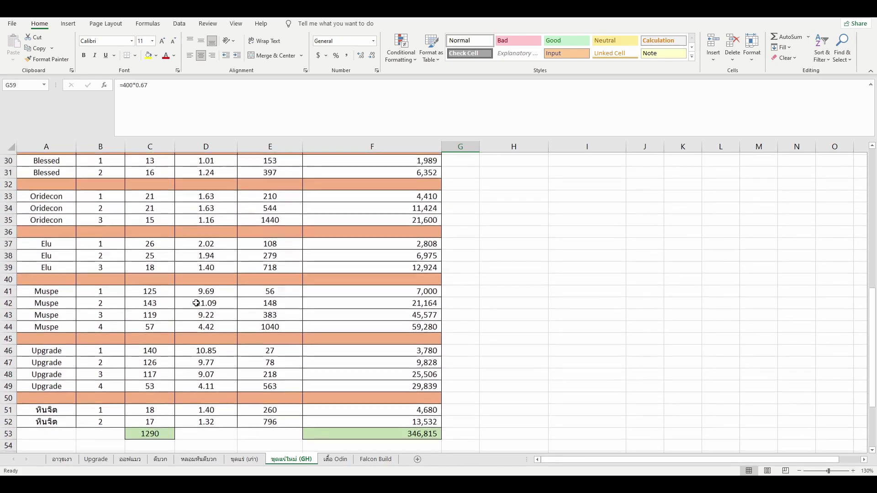
scroll(195, 303, up, 2)
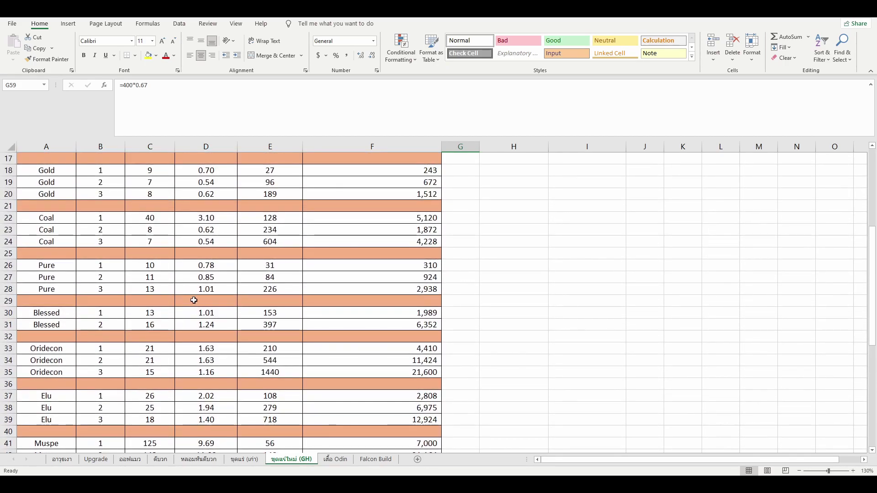
scroll(194, 300, up, 2)
scroll(222, 312, up, 3)
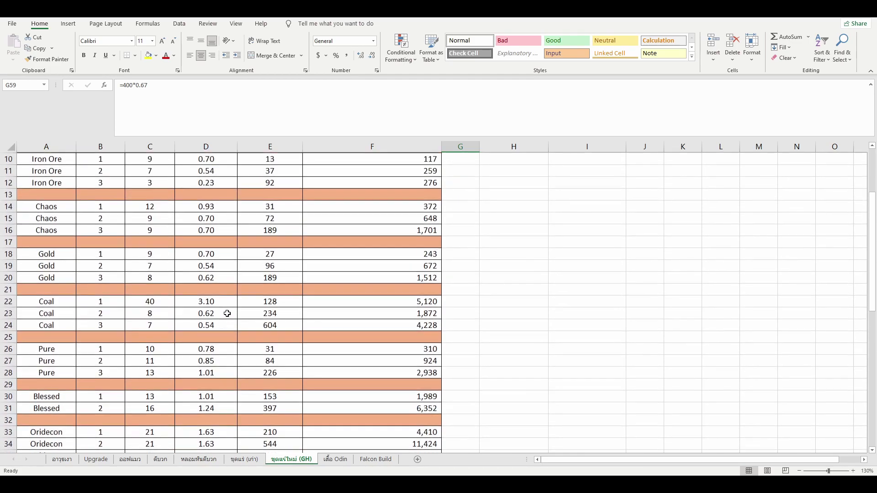
drag(52, 267, 55, 289)
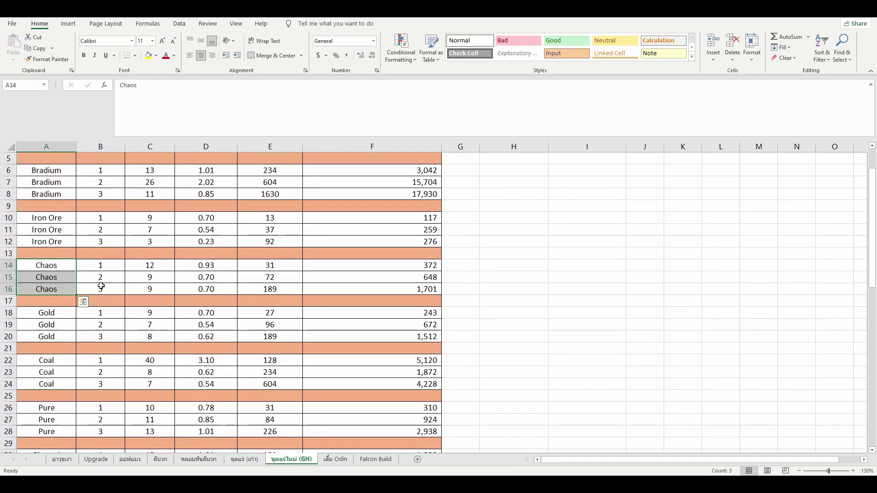
scroll(102, 283, up, 2)
scroll(102, 285, down, 4)
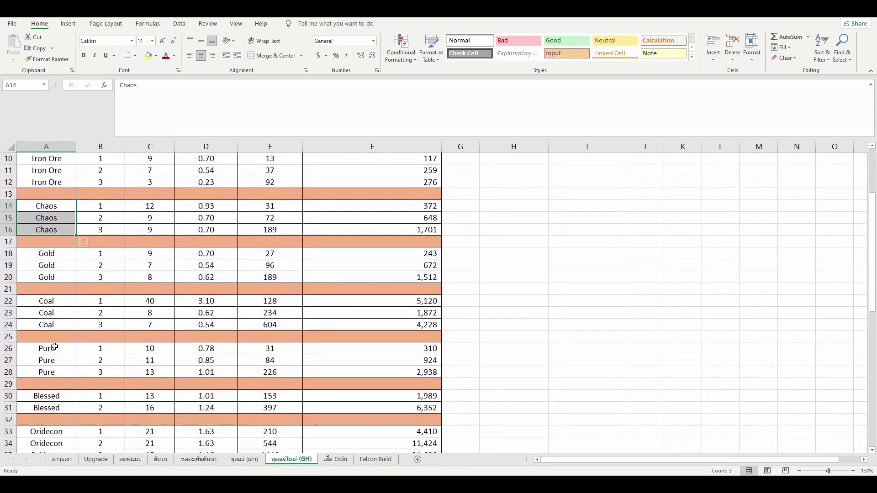
drag(47, 348, 51, 372)
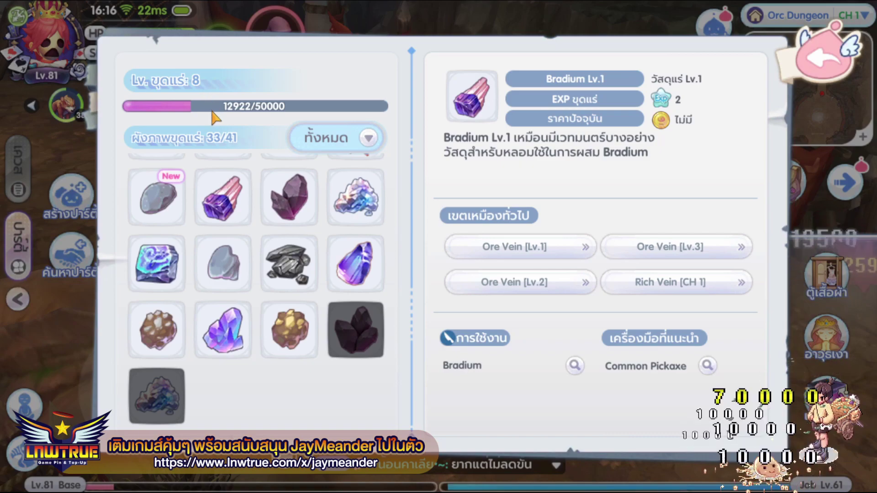
- Switch to the game's mining collection and view the details of หินจิตเงามืด III and Muspellium Lv.5
click(356, 329)
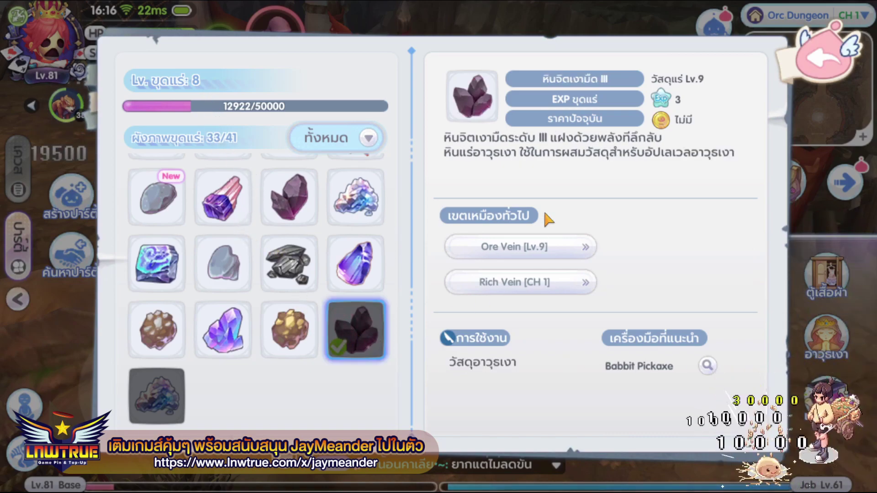
click(157, 396)
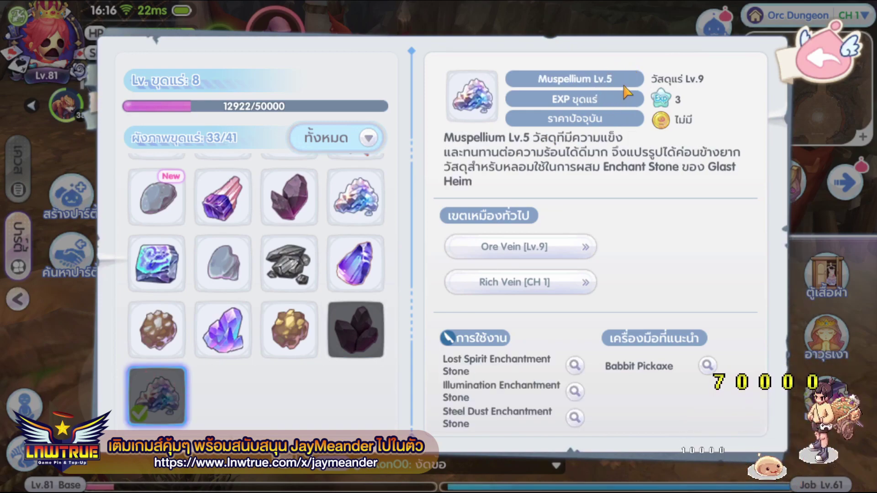